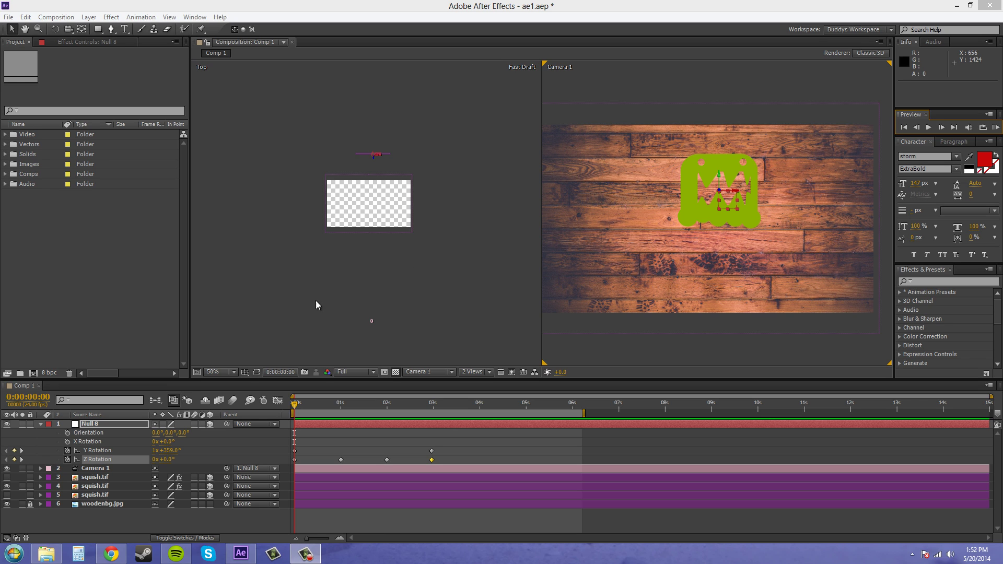
Delete Null 8 and add two new null objects via Layer > New > Null Object.
click(115, 519)
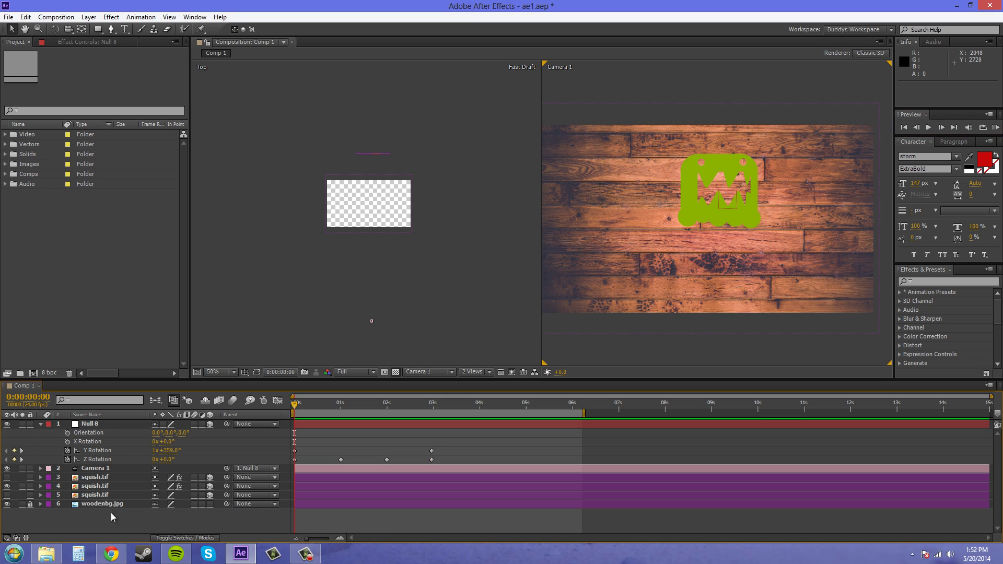
click(94, 426)
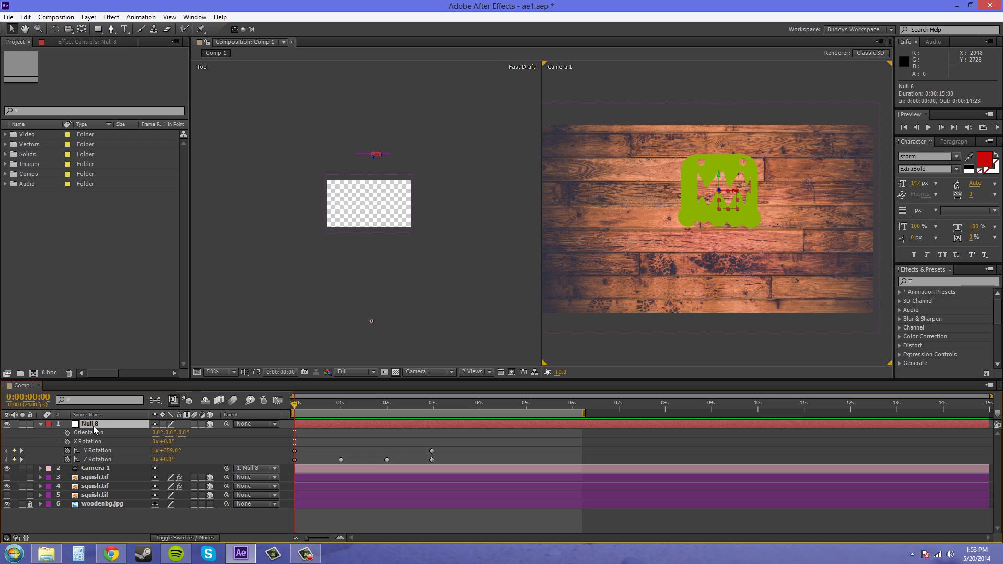
key(Delete)
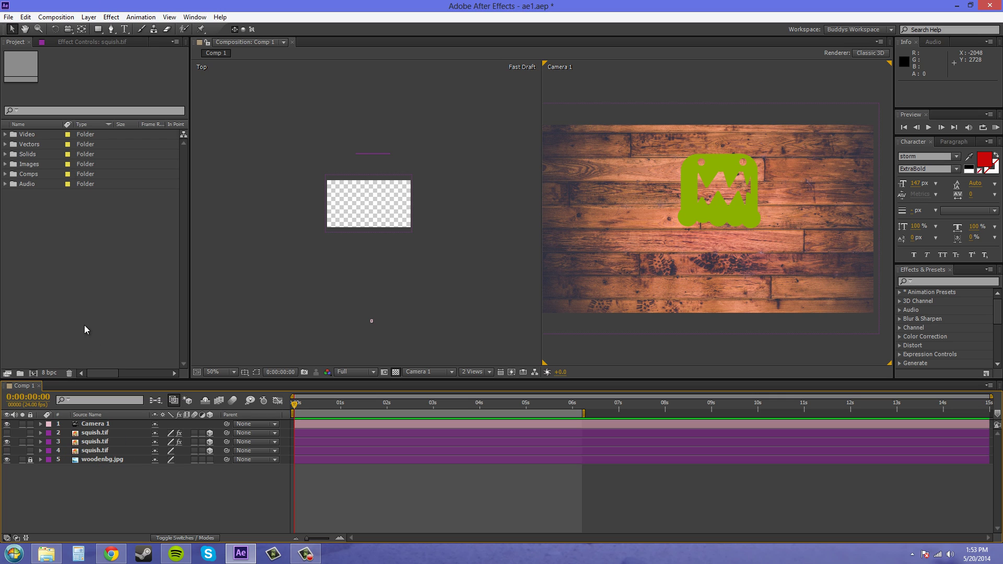
click(89, 17)
mouse_move(176, 30)
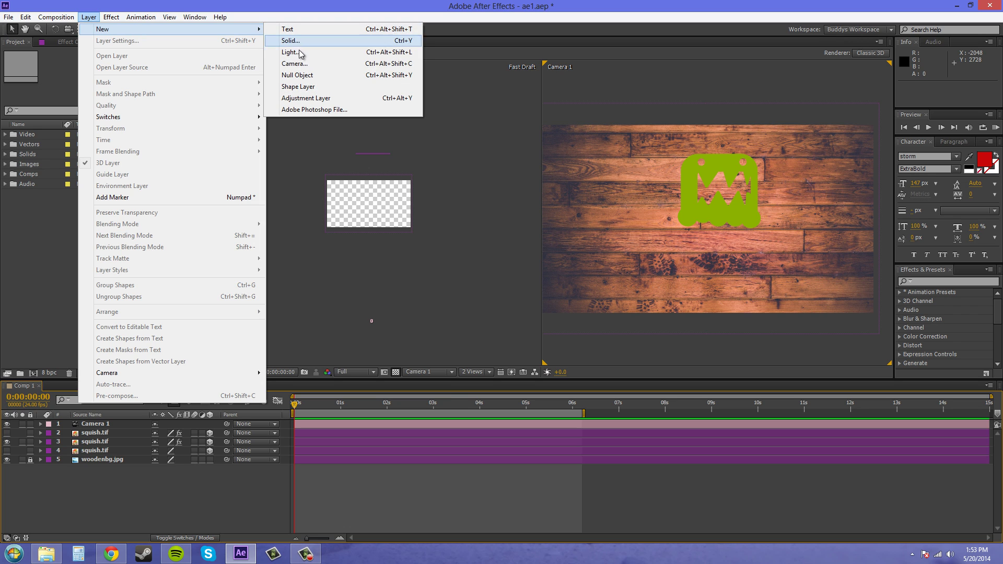
click(297, 74)
click(87, 17)
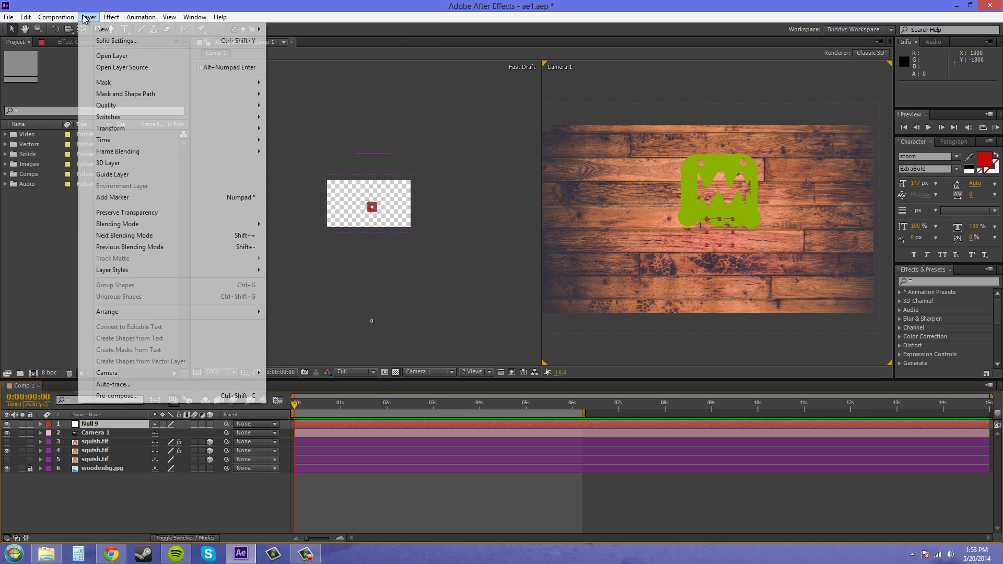
mouse_move(105, 30)
click(298, 76)
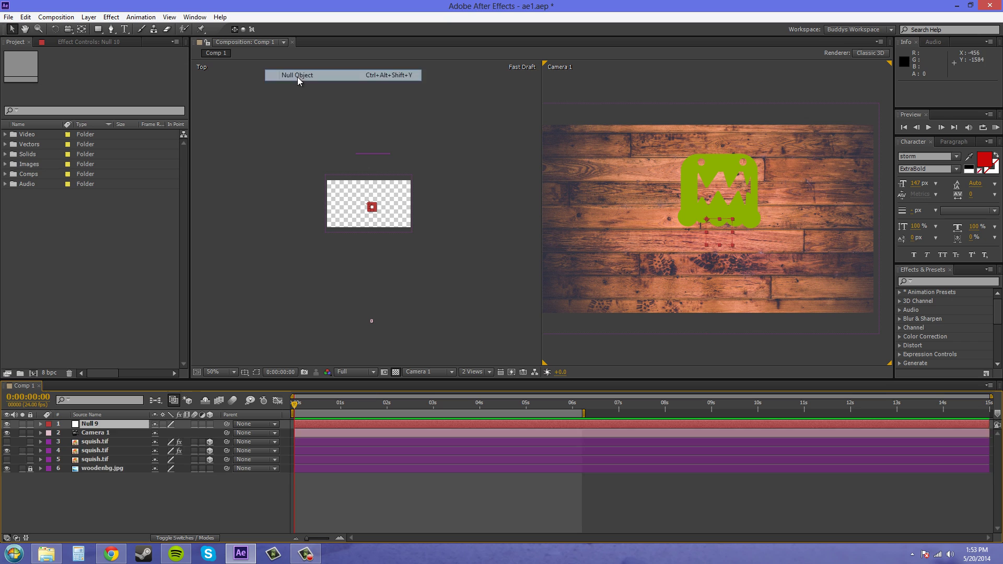
Replace the old Camera 1 with a new camera and place it below Null 9.
click(94, 442)
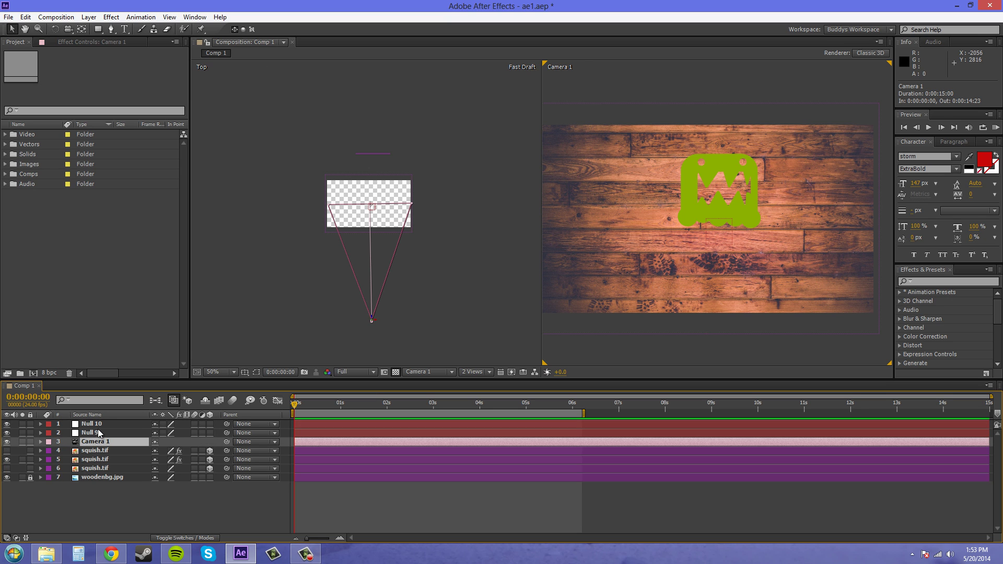
key(Delete)
click(89, 18)
mouse_move(118, 30)
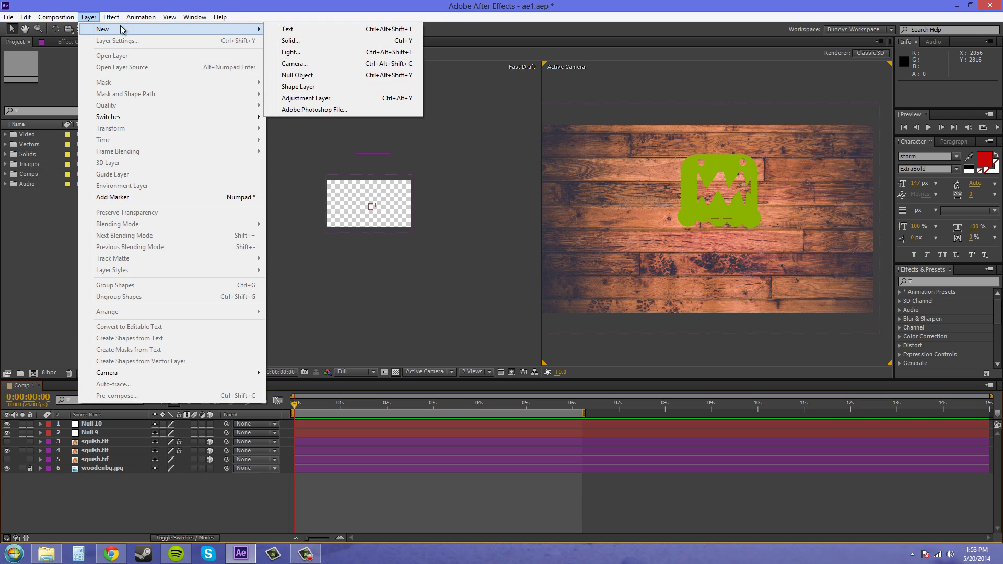
click(298, 64)
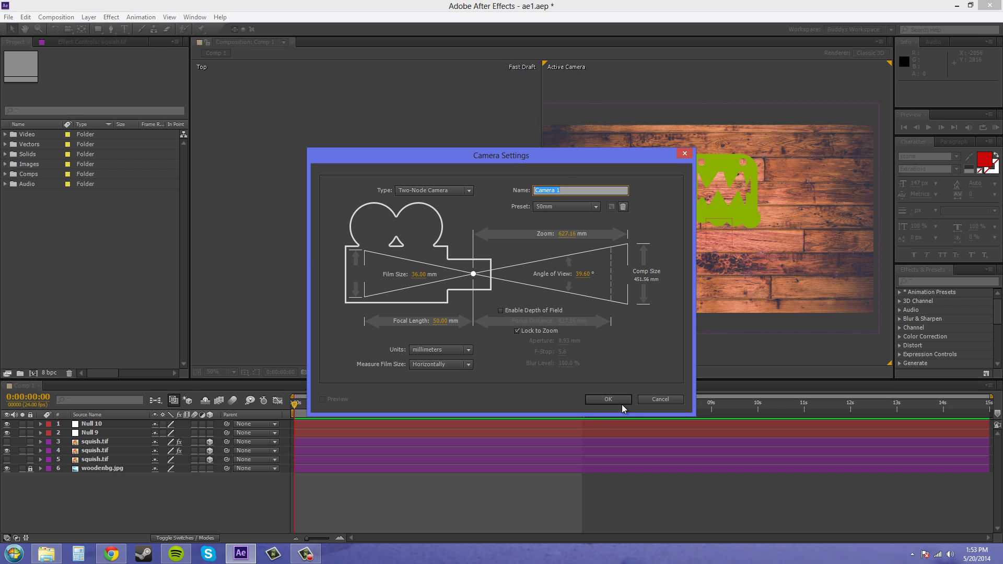
click(622, 401)
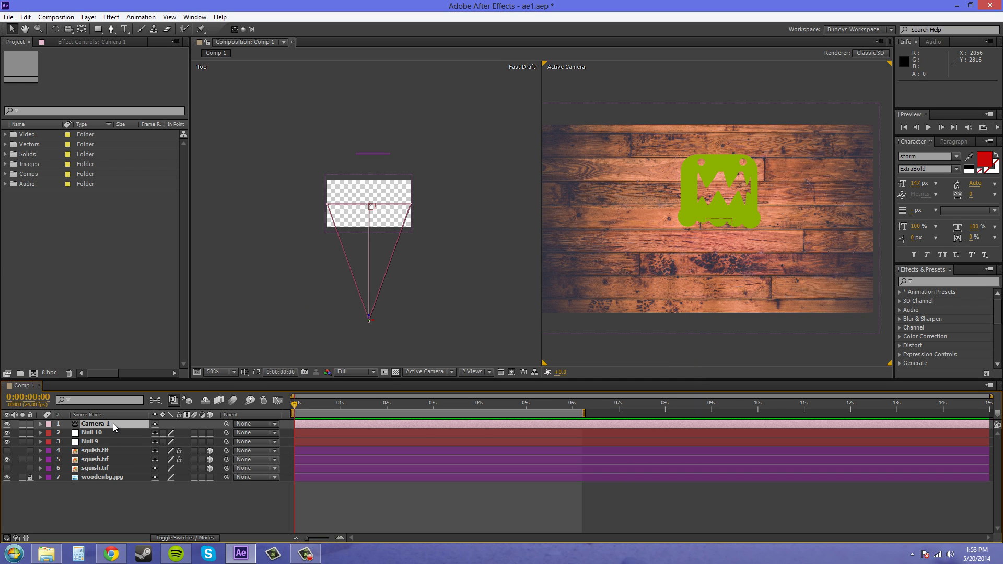
drag(113, 423, 108, 444)
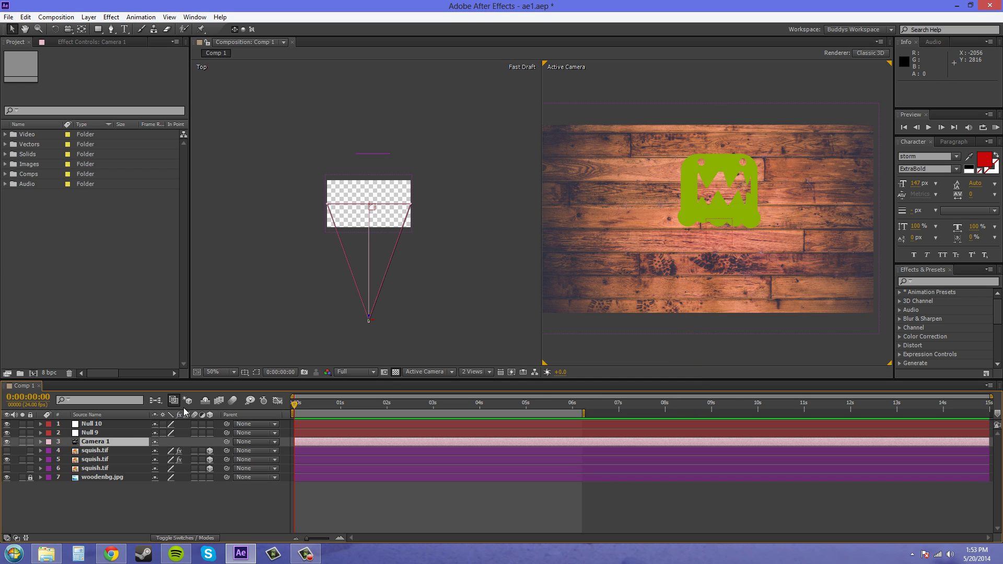
Rename Null 9 to 'Crane' and Null 10 to 'Track'.
click(102, 433)
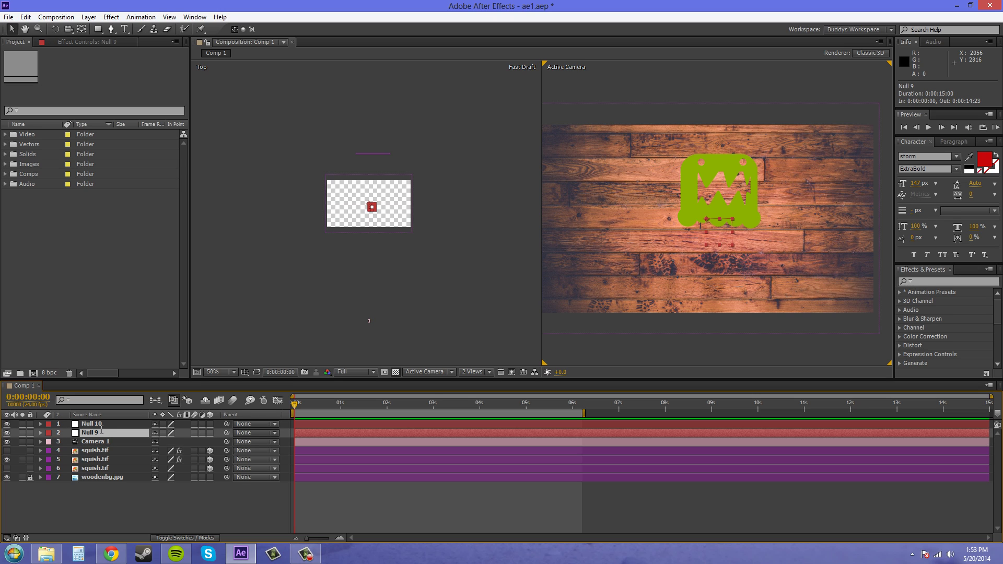
key(Return)
text(Crane)
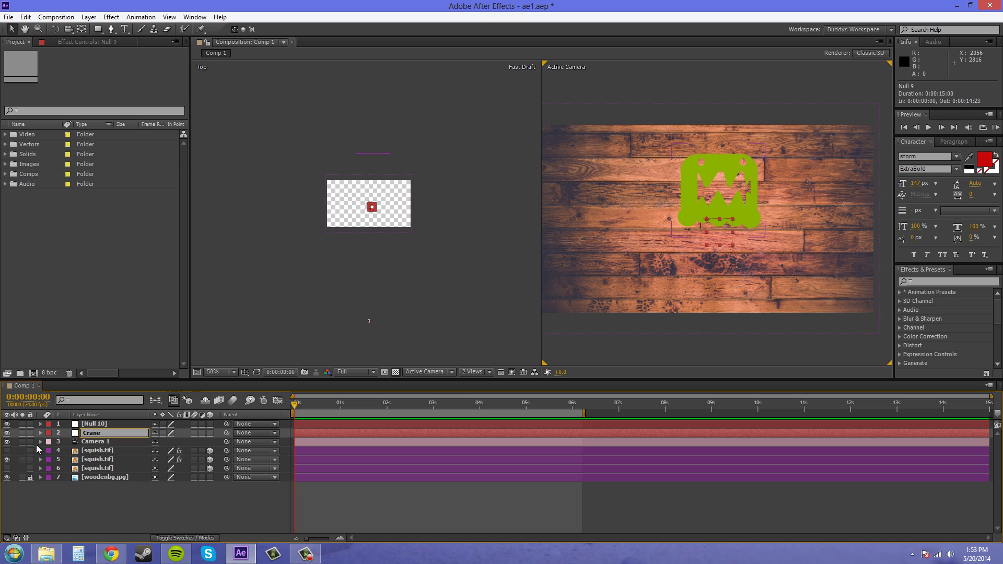
click(93, 425)
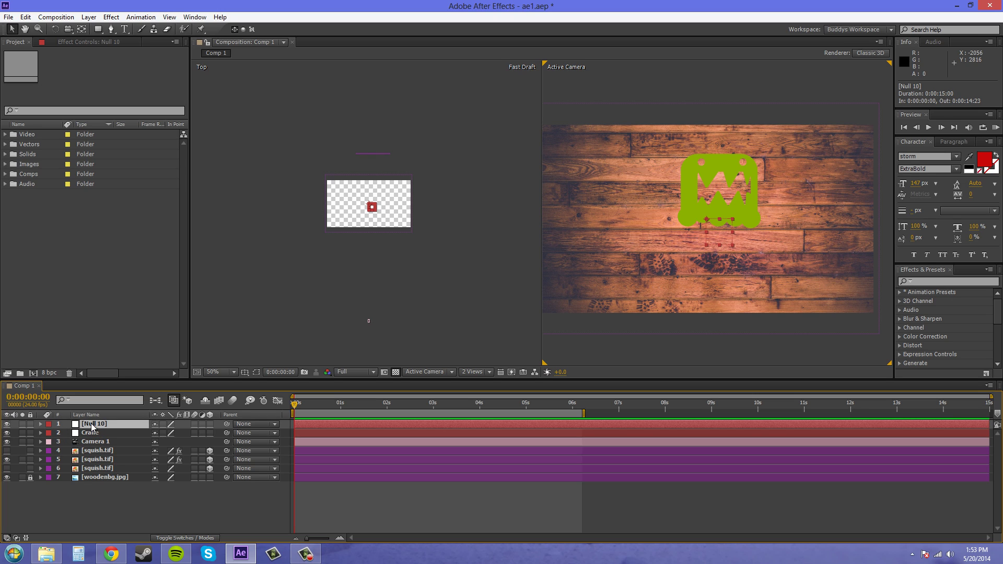
key(Return)
text(Track)
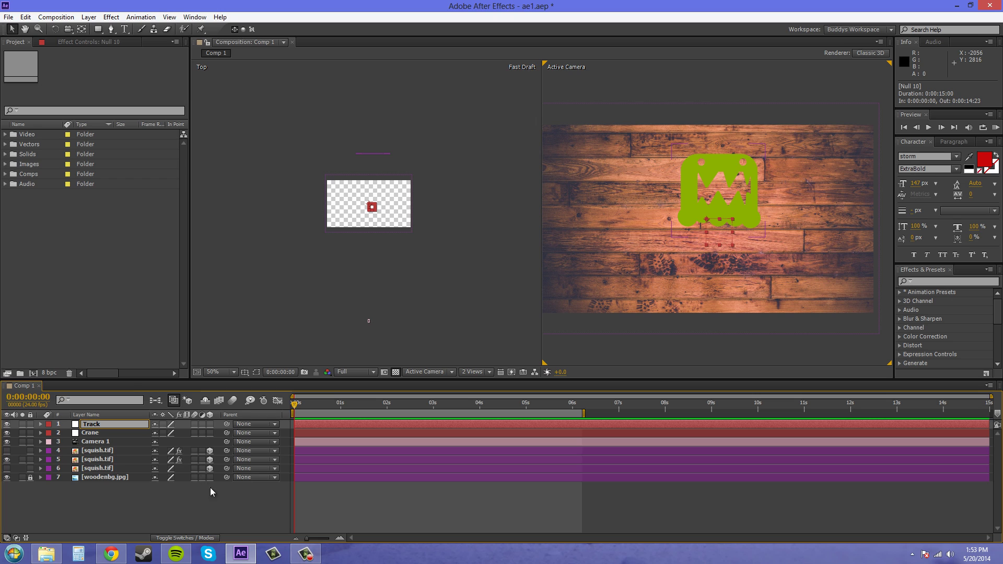
click(162, 508)
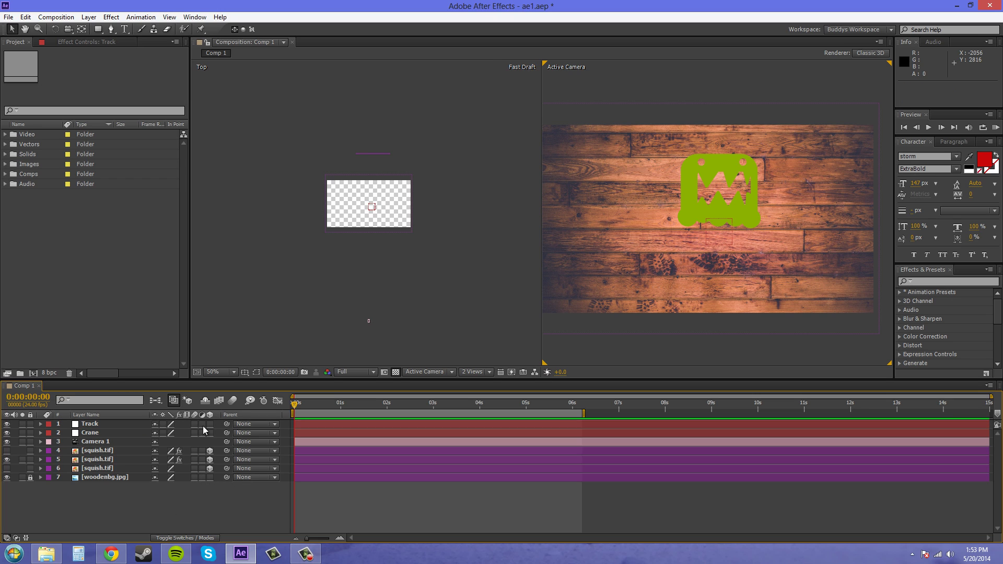
Switch on the 3D Layer switch for Track and Crane, then select Crane.
drag(210, 424, 210, 433)
click(94, 434)
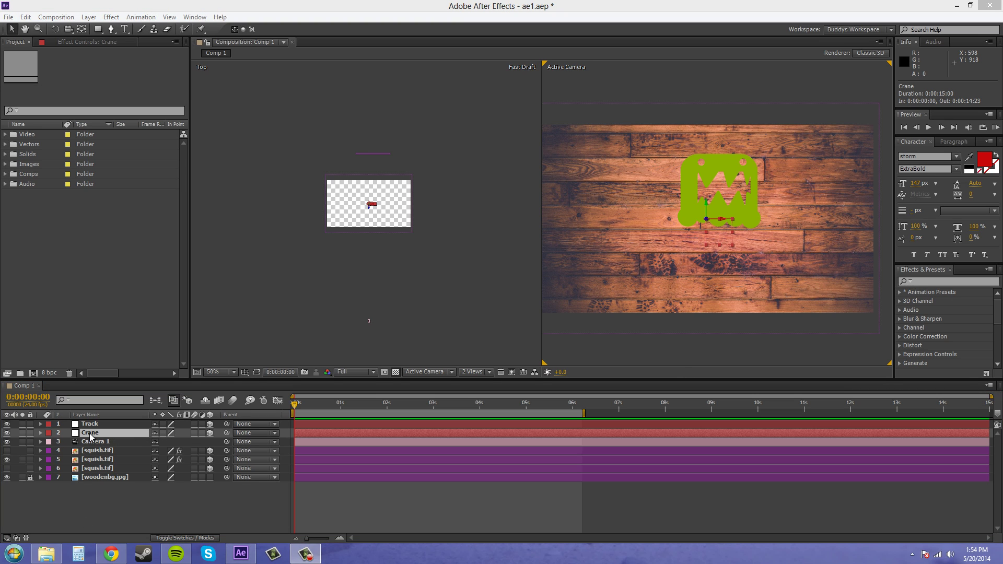
Give Crane and Track the camera's Z position of -1777.8.
click(91, 442)
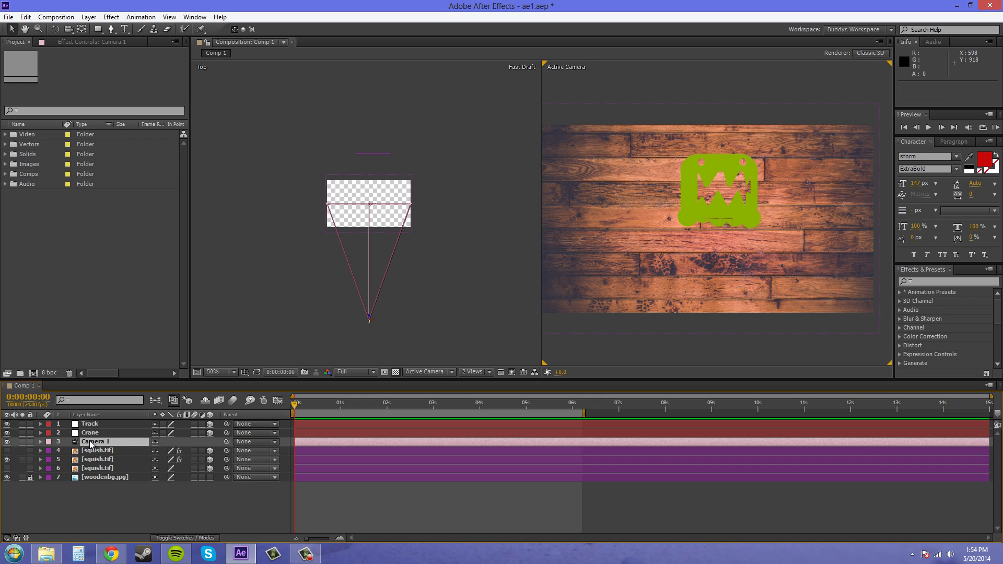
key(p)
click(94, 434)
key(p)
click(96, 426)
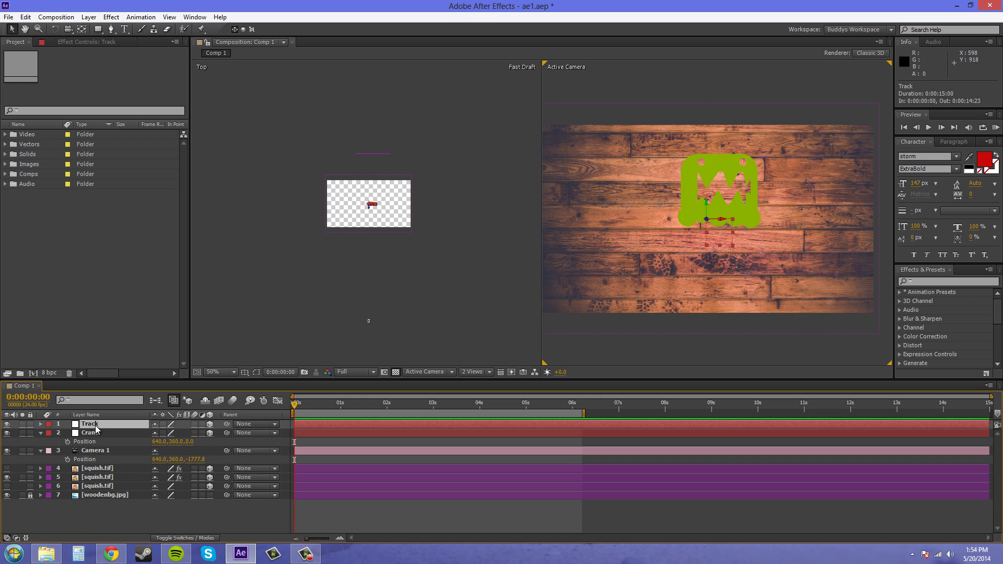
key(p)
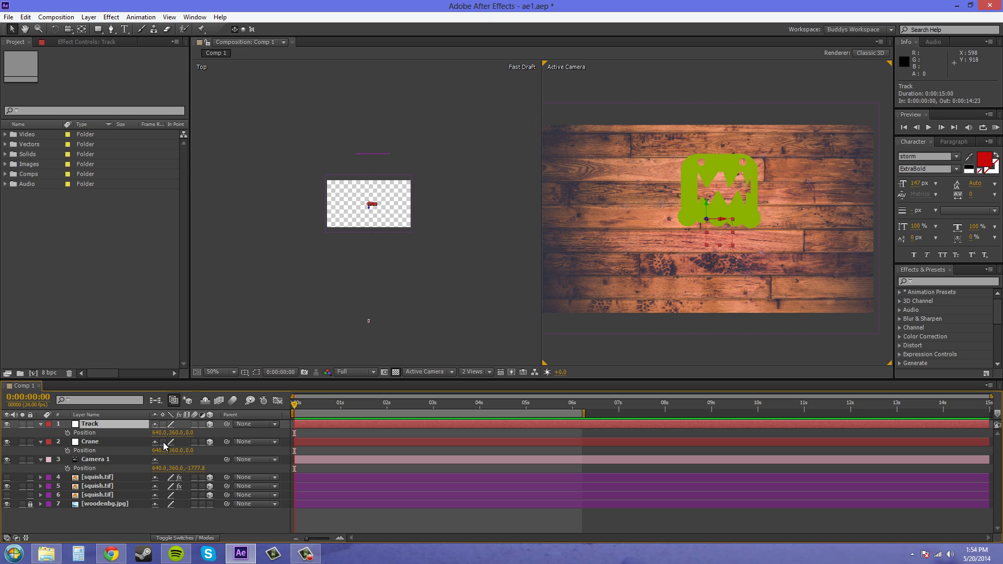
click(197, 468)
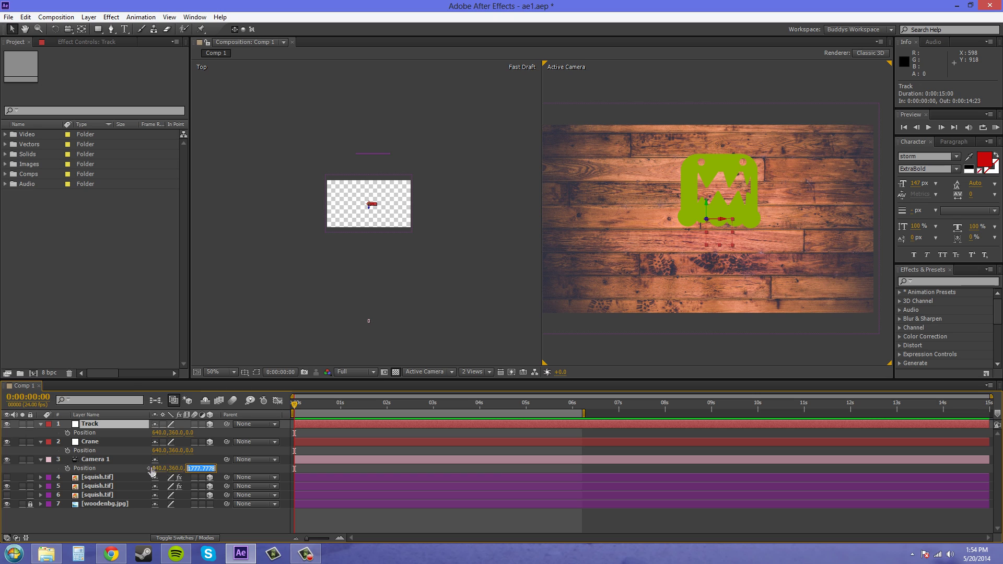
click(188, 450)
key(ctrl+v)
click(191, 432)
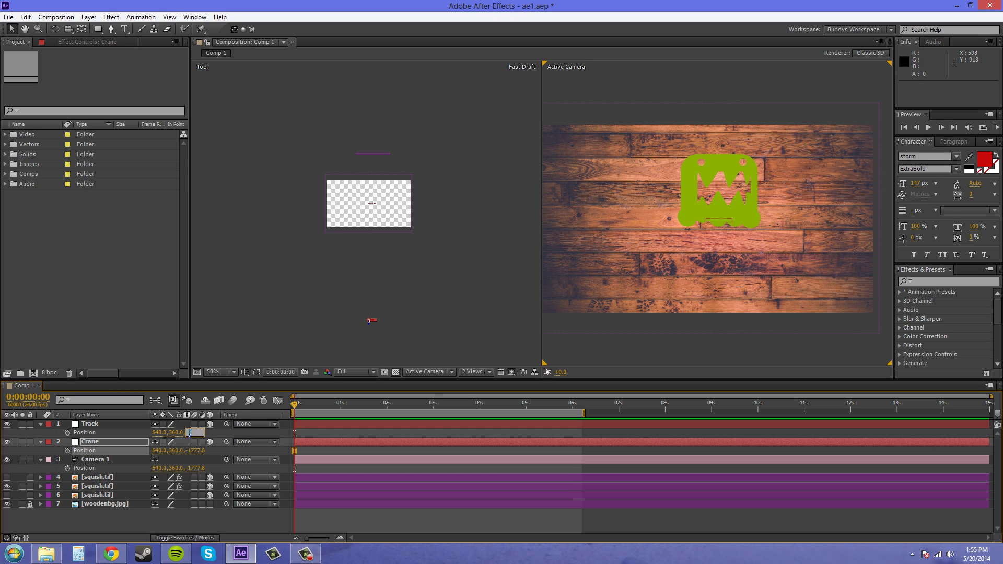
text(-1777.7778)
click(199, 523)
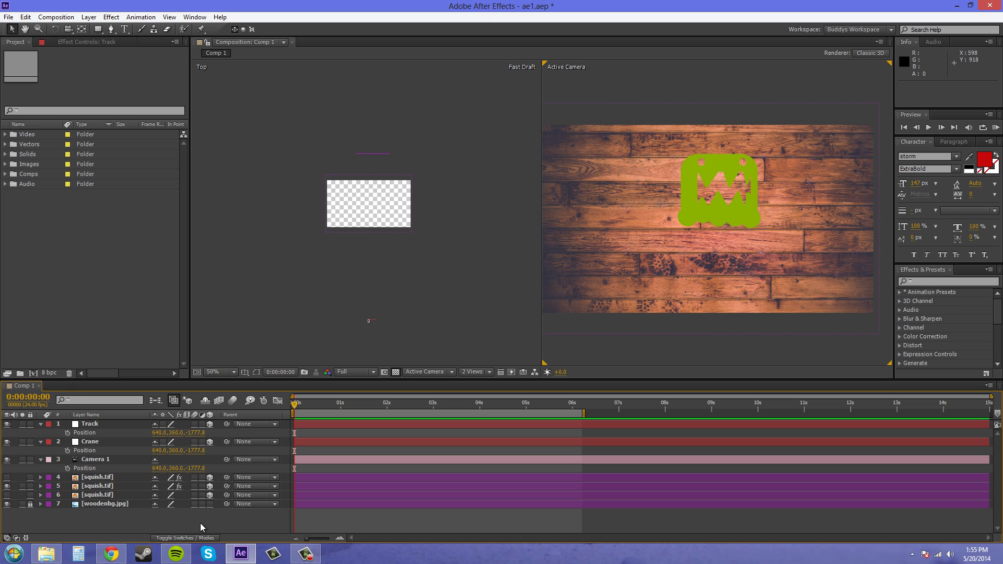
Collapse the layer properties and frame the comp and camera rig in the Top view at 12.5%.
click(40, 424)
click(41, 432)
click(41, 441)
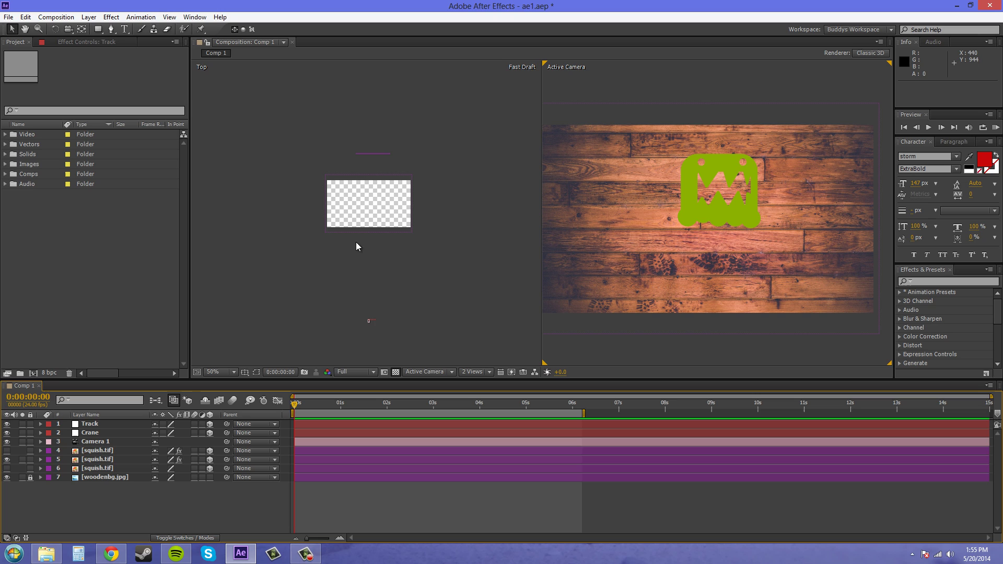
scroll(374, 324, up, 2)
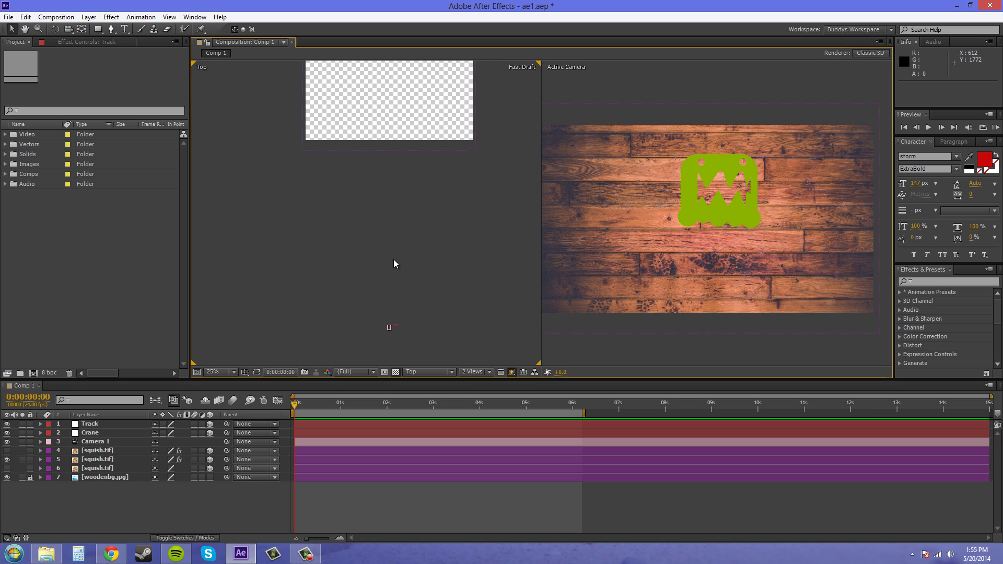
scroll(390, 282, up, 4)
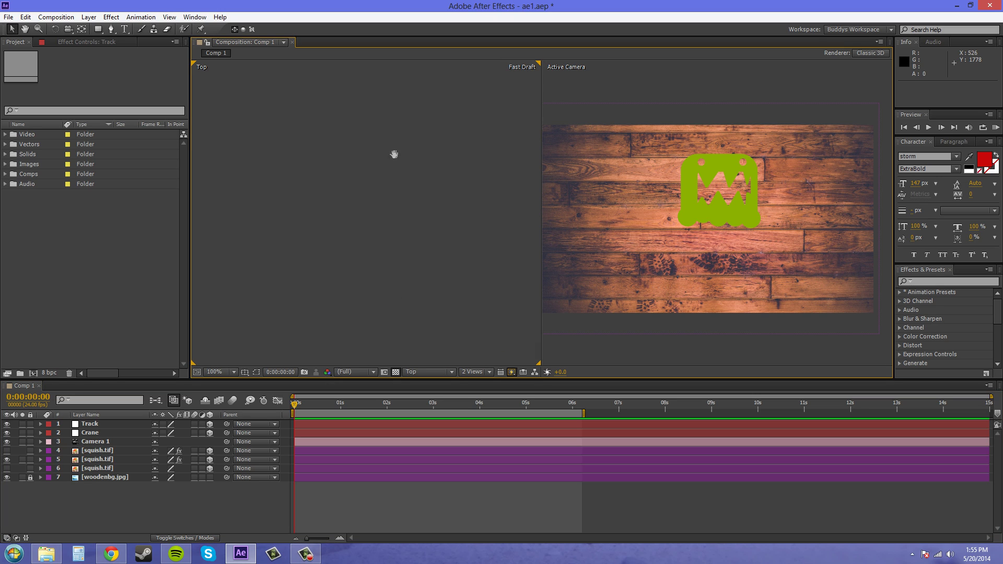
drag(425, 235, 349, 170)
scroll(418, 230, down, 3)
scroll(409, 221, down, 5)
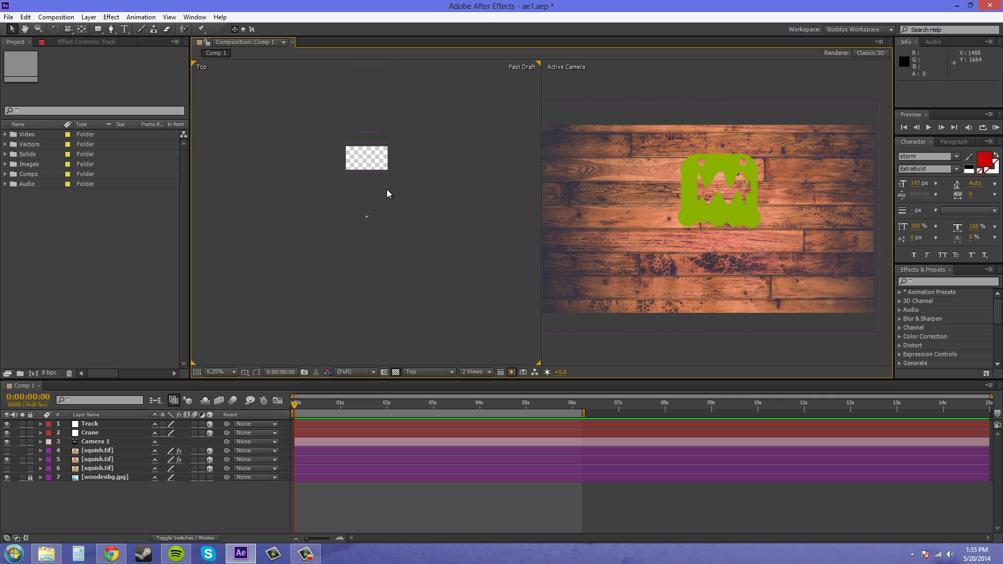
drag(385, 193, 352, 232)
scroll(393, 271, up, 2)
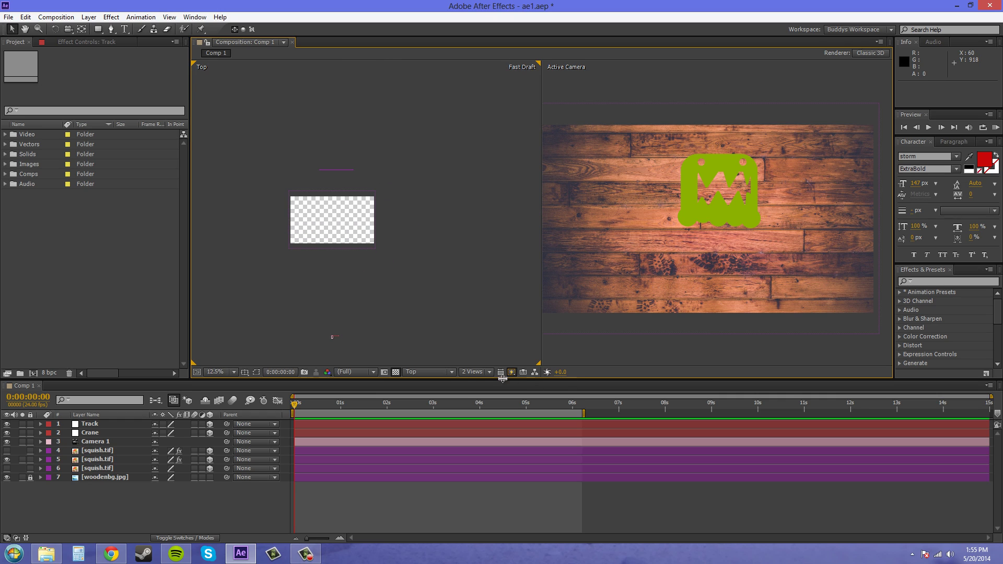
drag(447, 322, 425, 311)
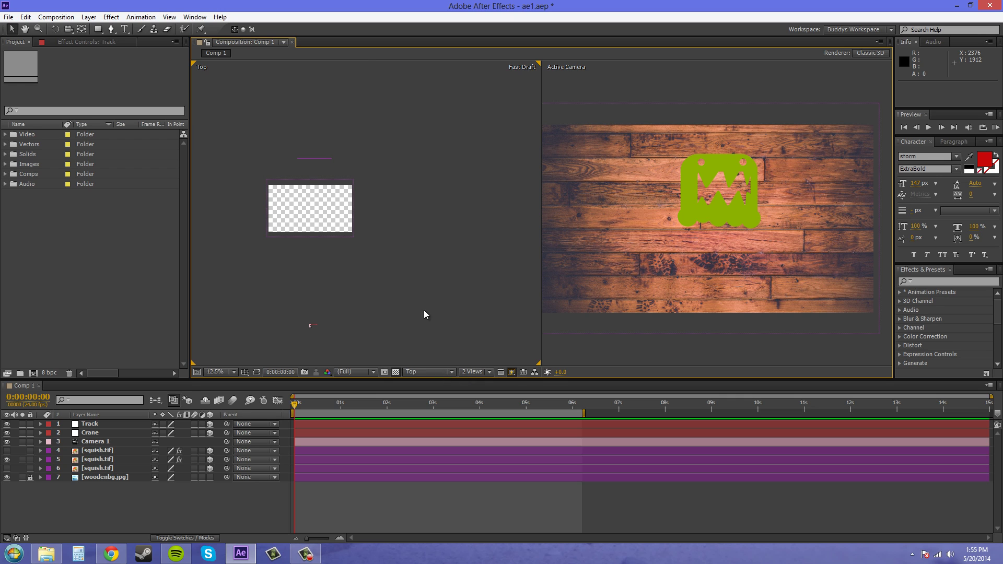
Set Camera 1's parent to 2. Crane and Crane's parent to 1. Track.
click(255, 442)
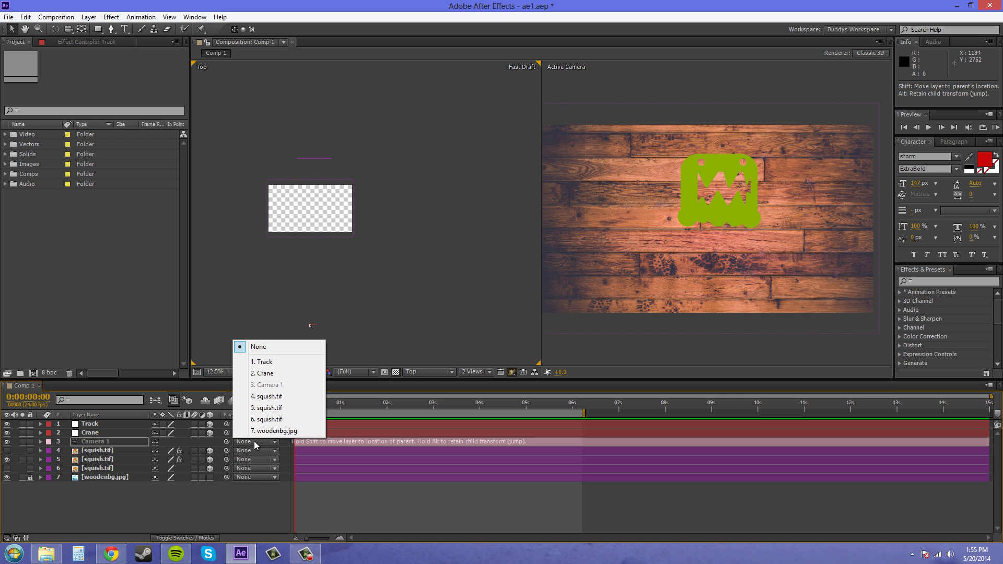
click(266, 374)
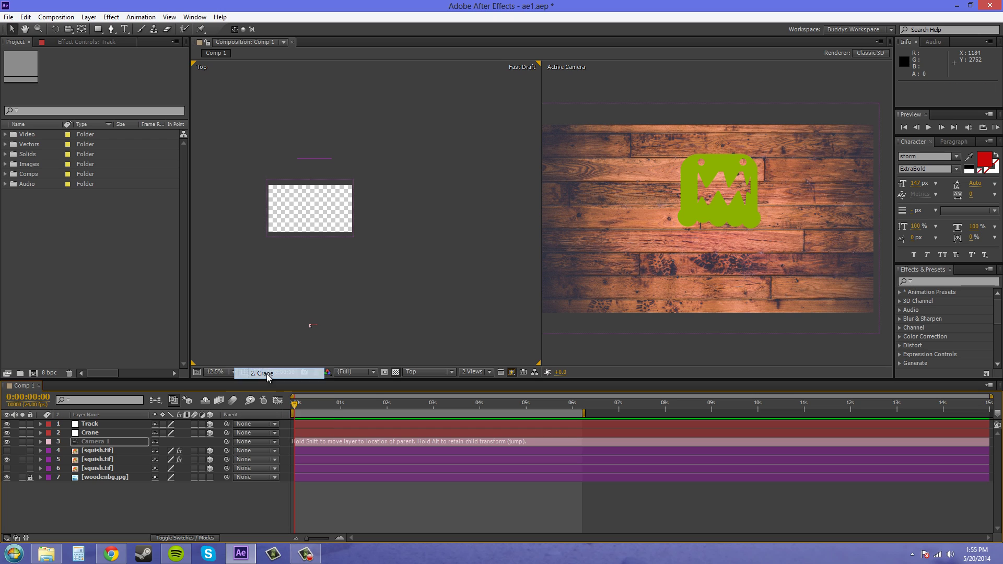
click(250, 433)
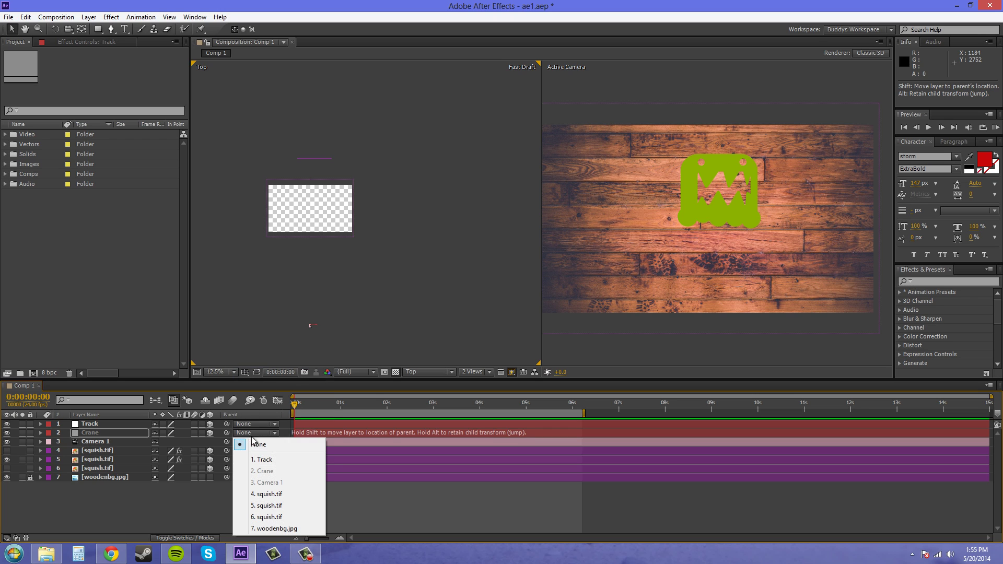
click(270, 464)
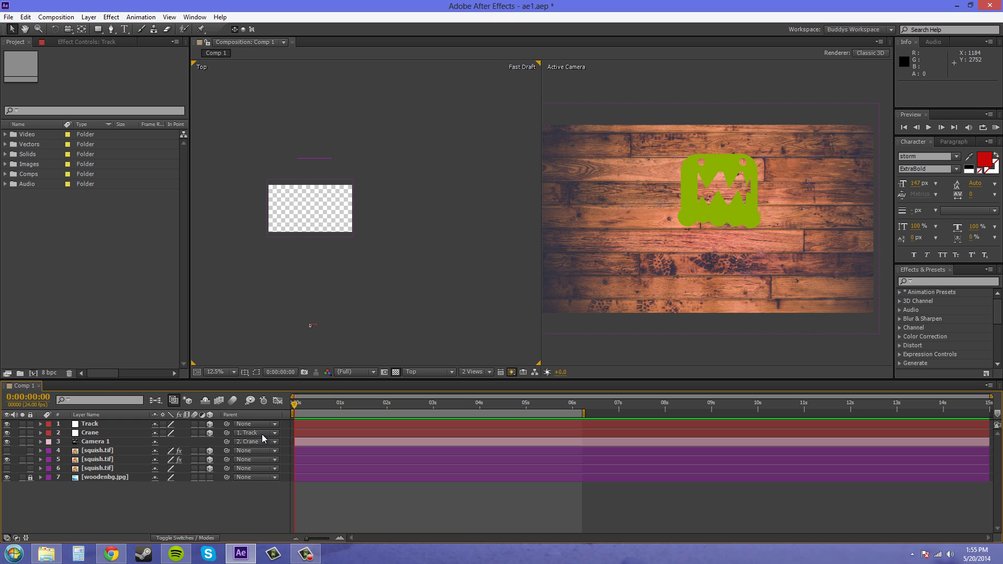
Show Track and Crane Position, test-scrub both, then undo back to the starting values.
click(90, 425)
key(p)
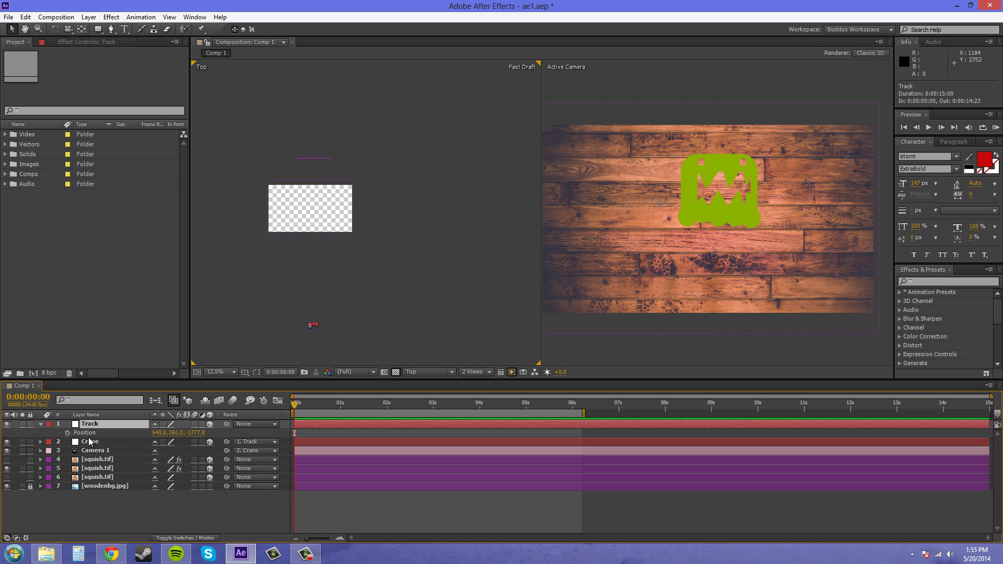
click(90, 442)
key(p)
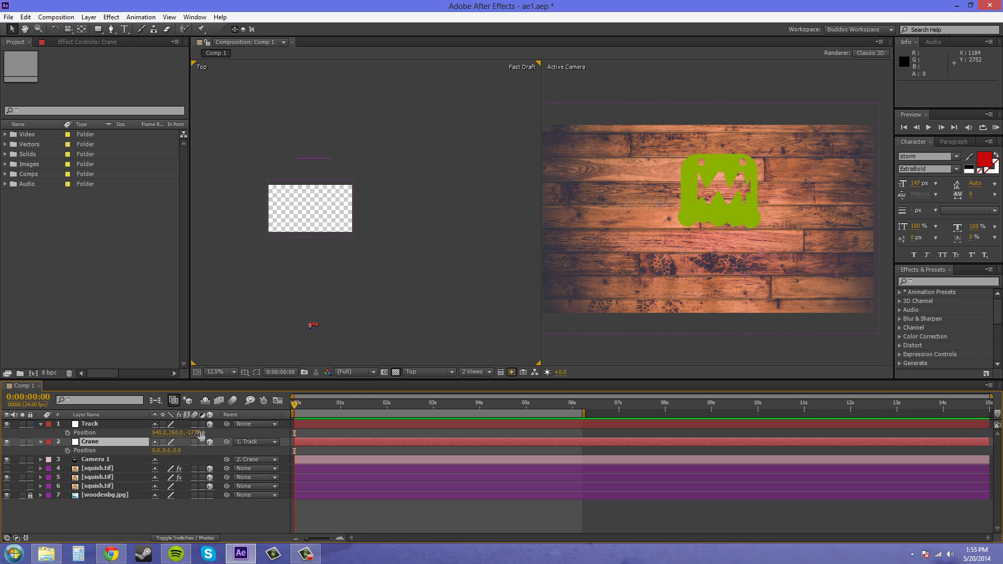
drag(200, 432, 491, 446)
click(491, 446)
drag(175, 433, 102, 443)
key(ctrl+z)
click(92, 452)
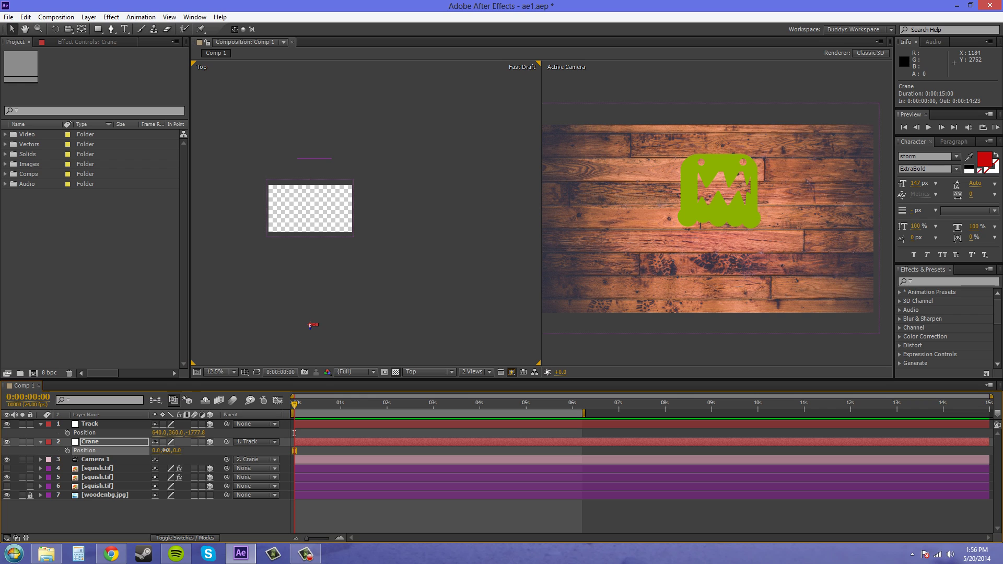
drag(167, 451, 178, 471)
key(ctrl+z)
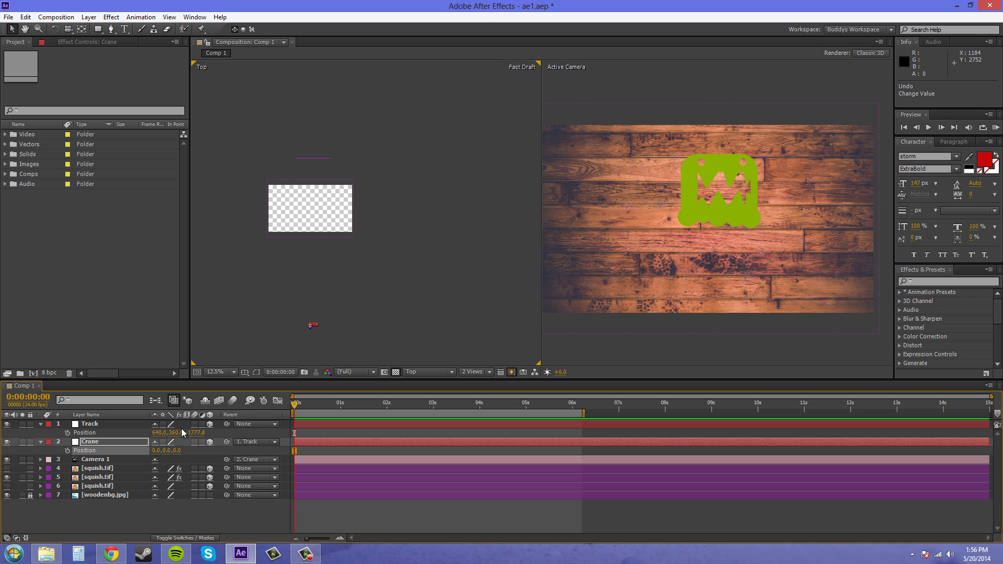
Adjust Crane and Track starting positions and set their Position keyframes at 0 s.
drag(166, 451, 108, 459)
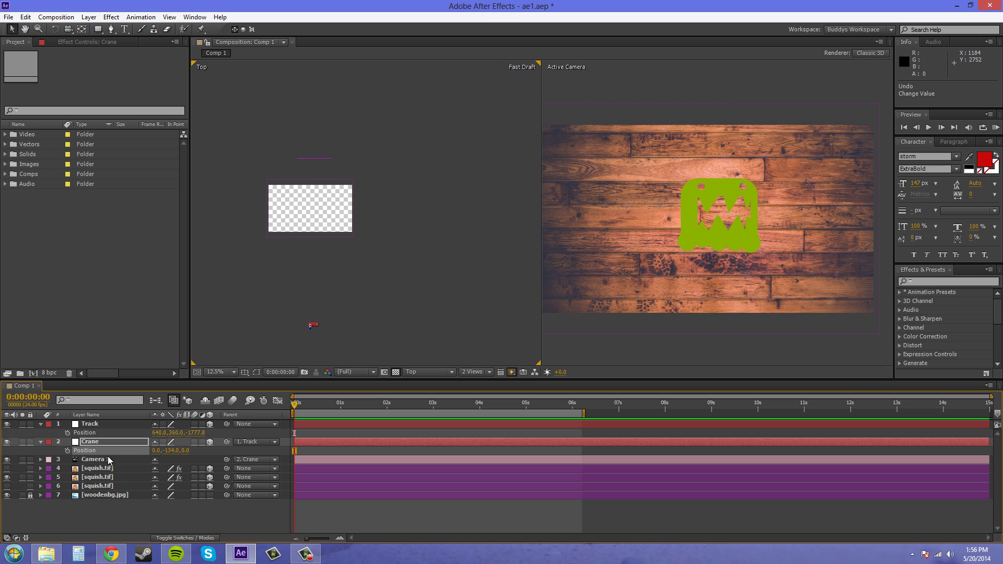
click(68, 451)
drag(155, 433, 176, 437)
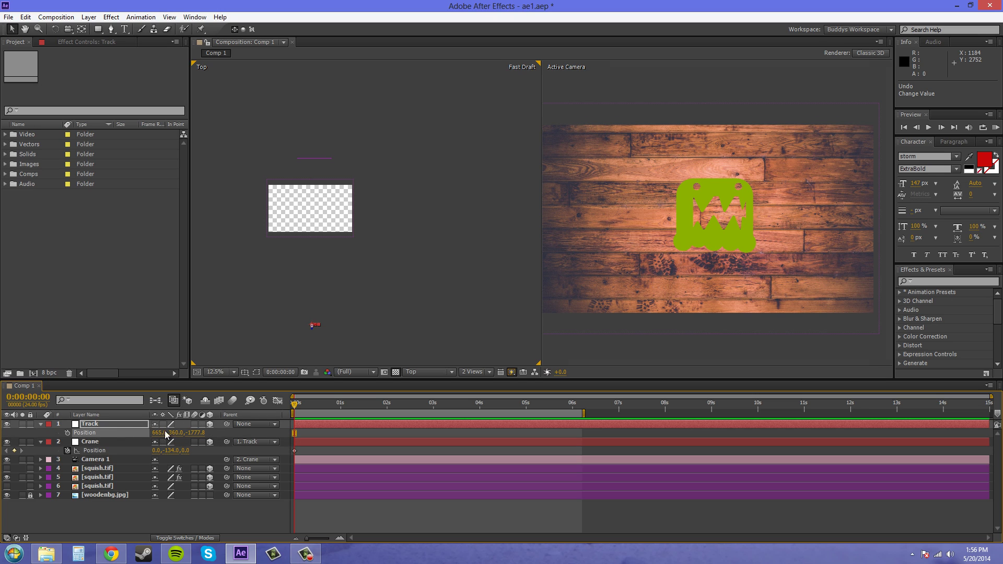
click(68, 432)
At 3 s, push Track forward in Z and change Crane's height, then preview from the start.
drag(294, 407, 433, 406)
drag(198, 433, 804, 450)
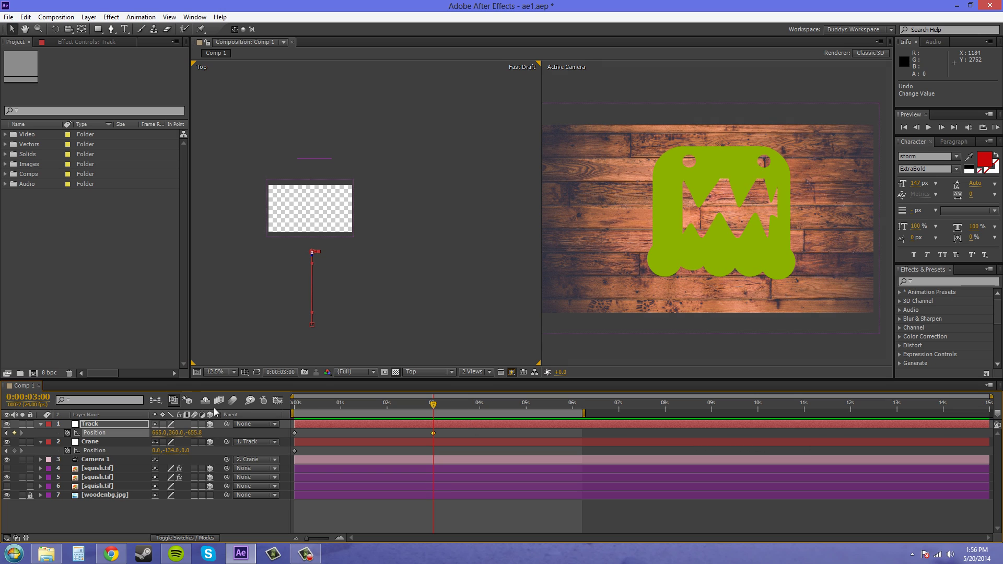
drag(159, 432, 172, 434)
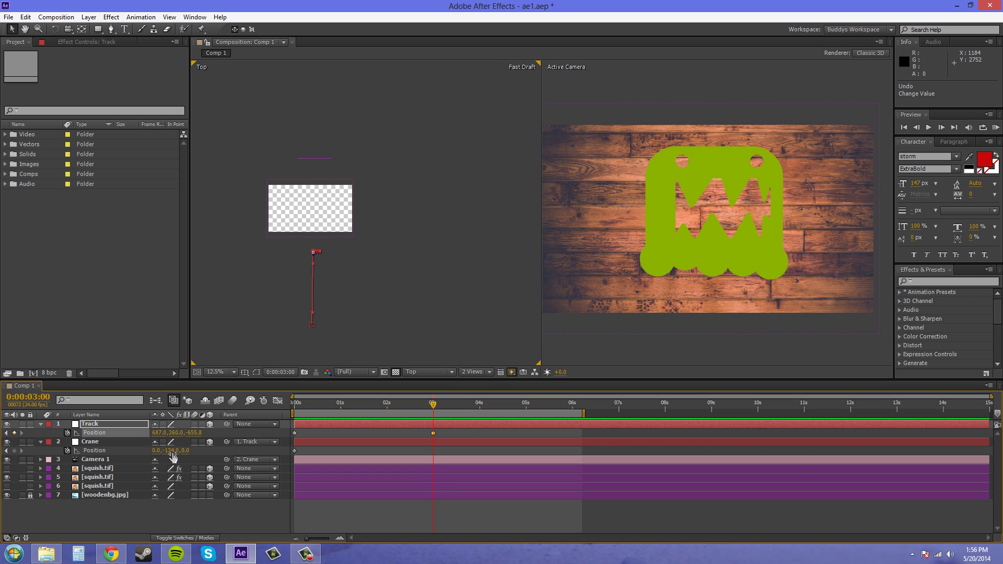
drag(168, 449, 155, 455)
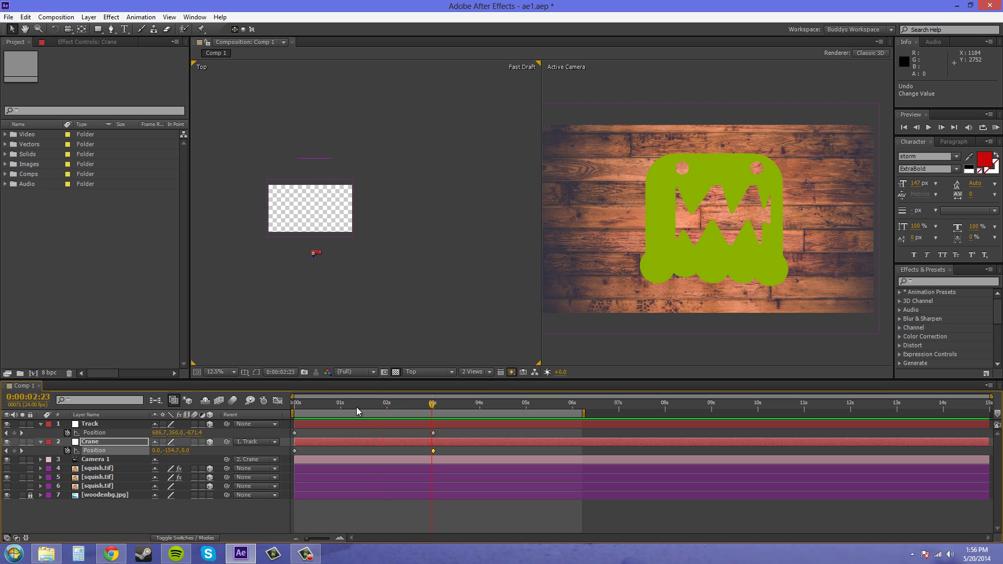
key(Home)
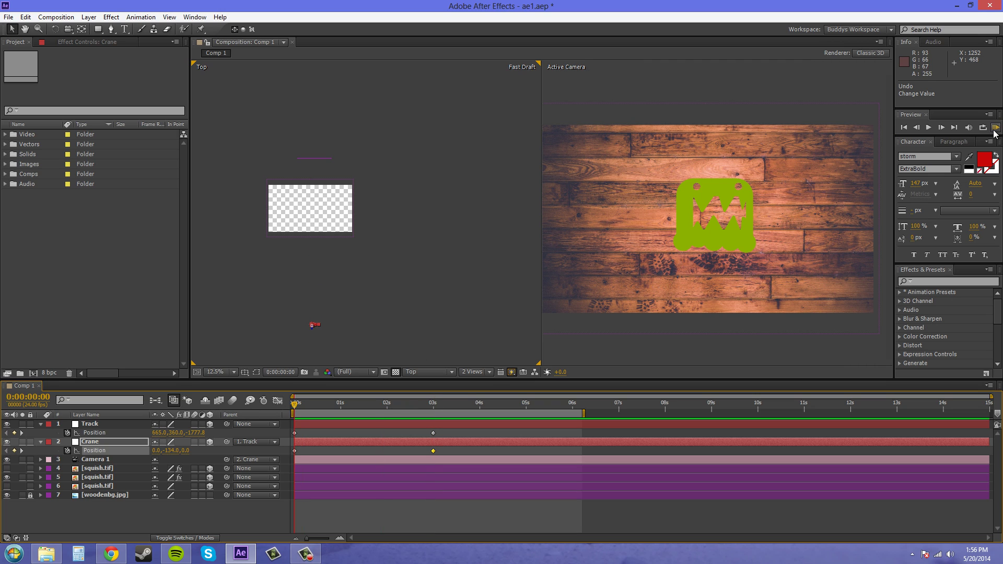
click(994, 129)
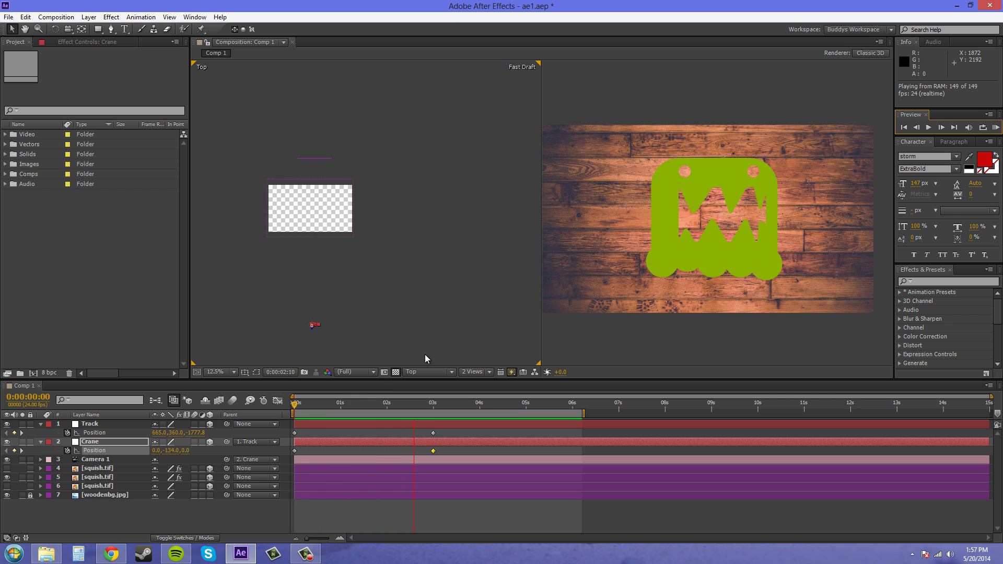
Select the Position keyframes, save the project and RAM preview the camera move again.
click(995, 129)
drag(462, 429, 416, 450)
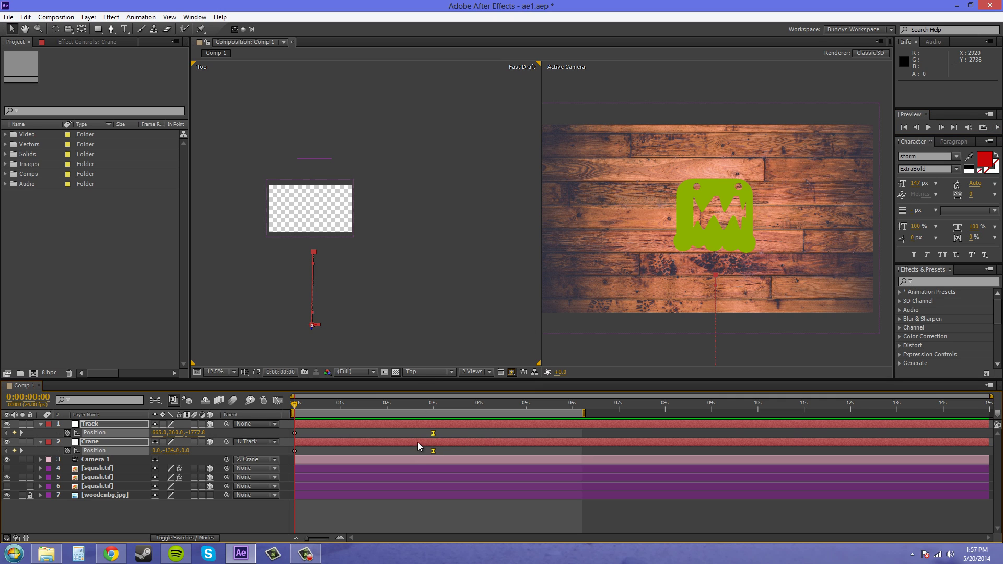
key(ctrl+s)
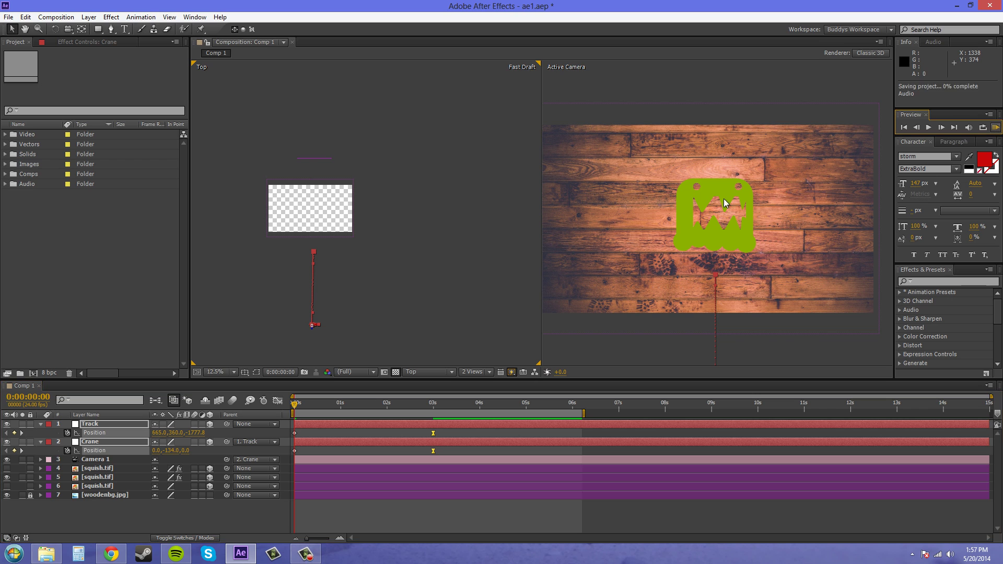
key(KP_0)
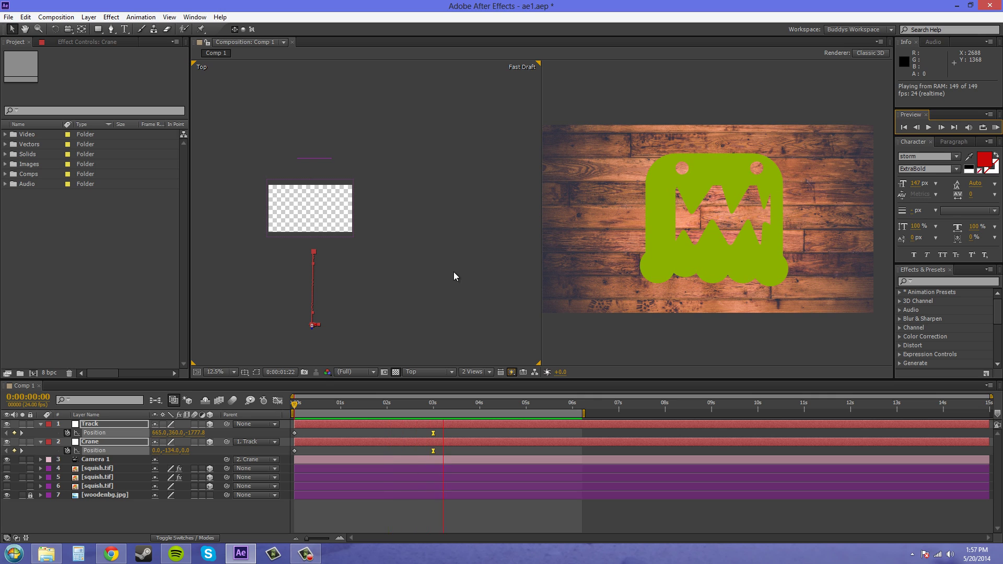
click(995, 127)
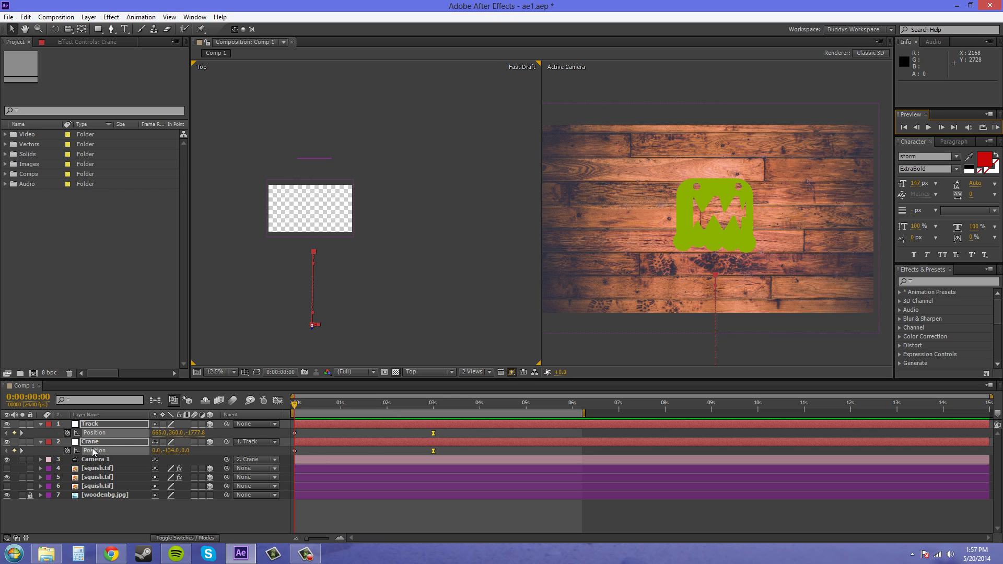
Select the nulls' keyframes, browse the camera navigation tools and select Camera 1.
click(92, 451)
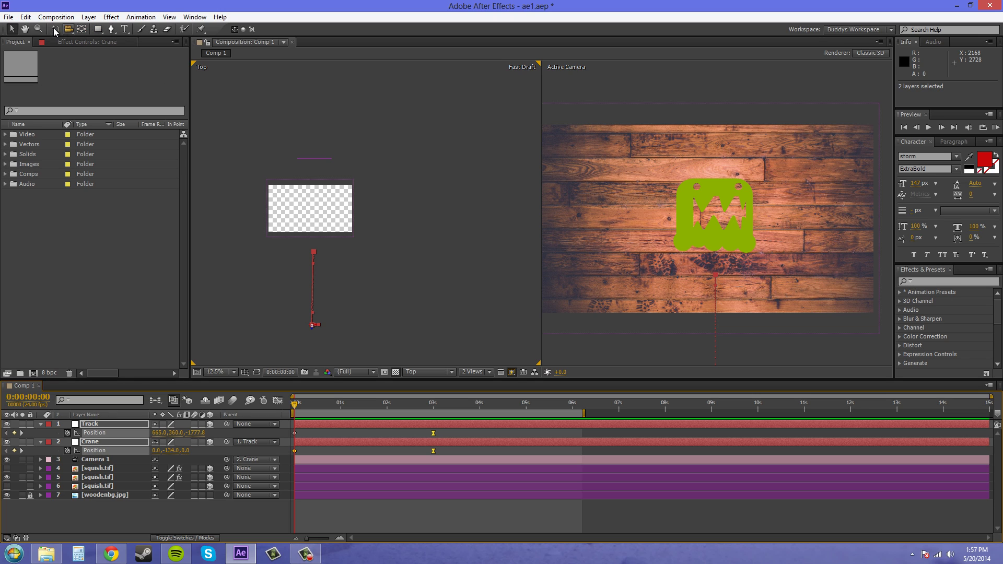
mouse_move(68, 29)
mouse_down()
mouse_move(77, 62)
mouse_move(107, 63)
mouse_move(86, 30)
mouse_move(71, 30)
mouse_up()
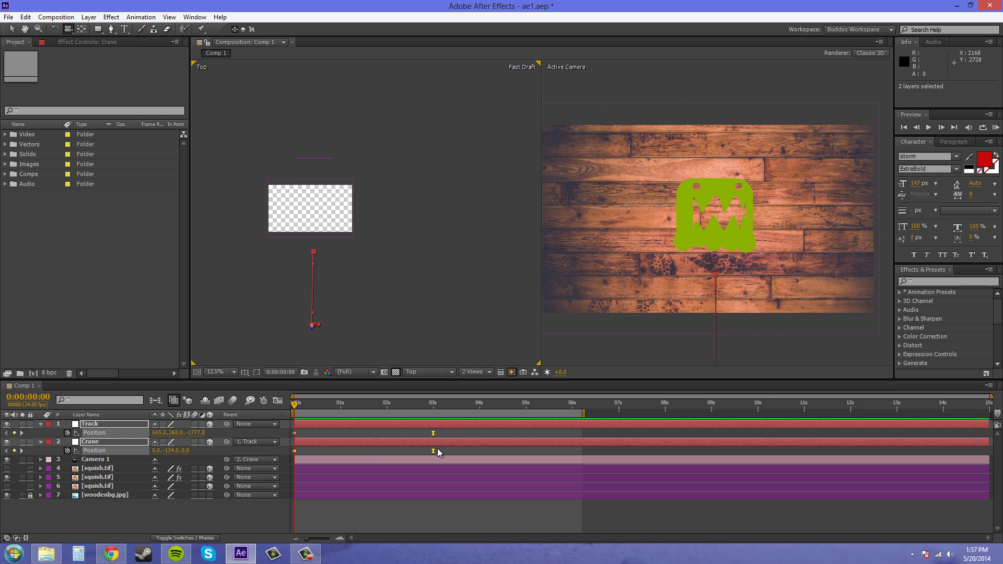
click(456, 287)
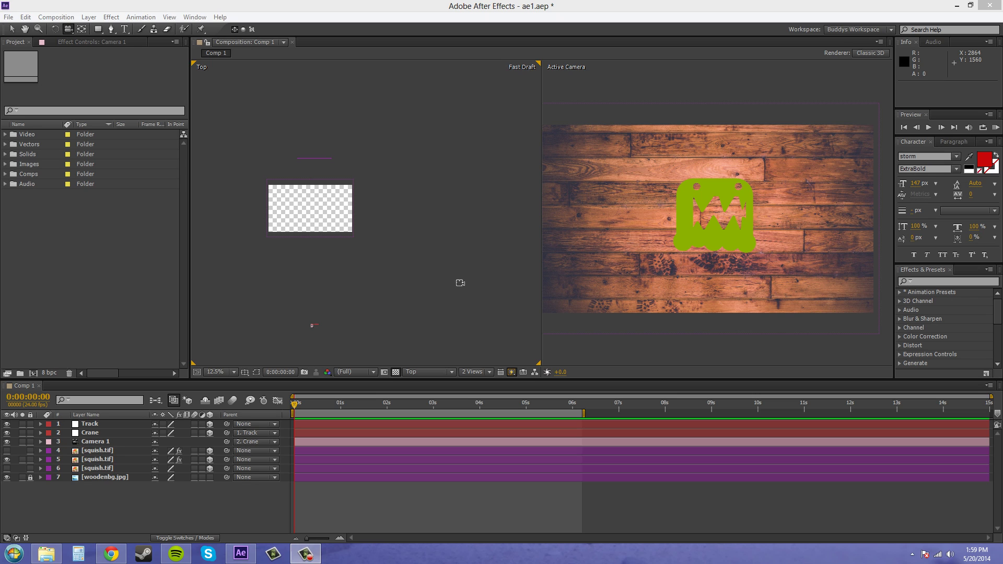
click(12, 31)
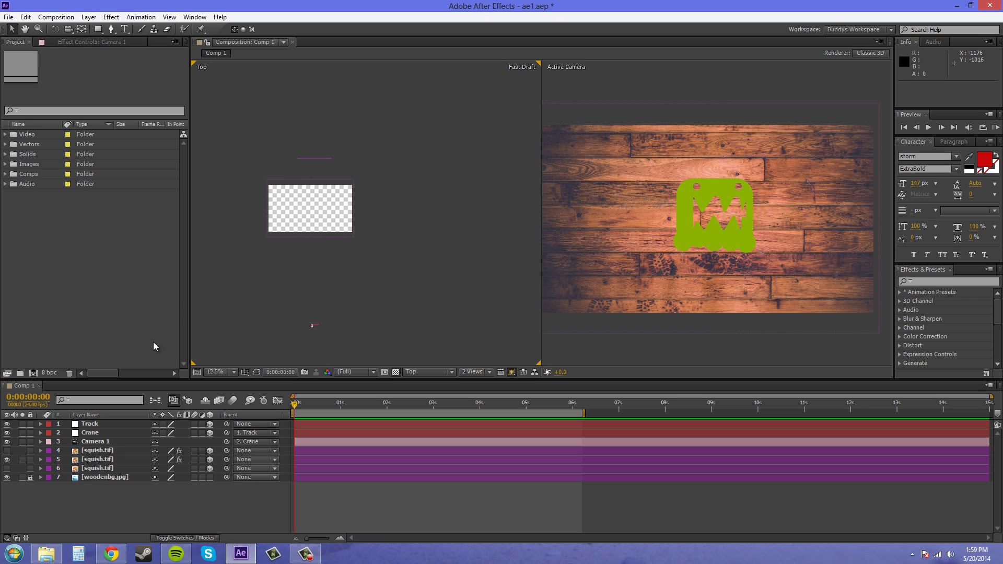